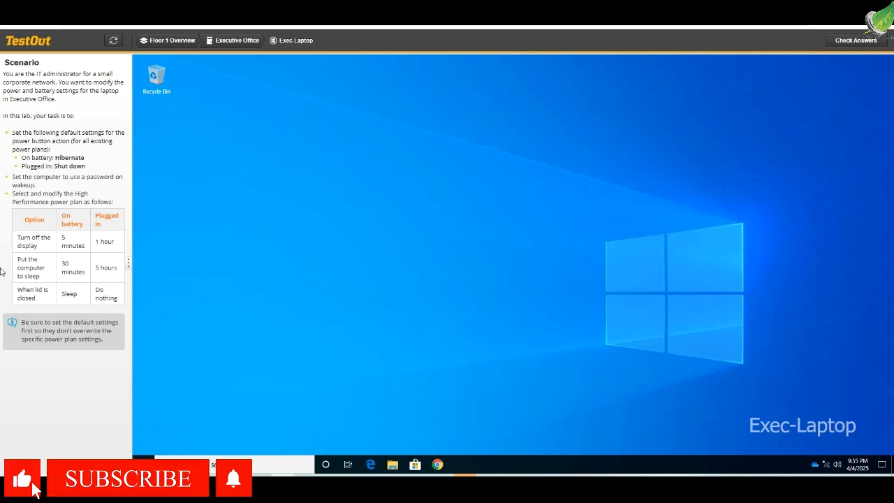
Step: Open the Power Options window through the additional power settings and maximize it
{"action": "right_click", "coordinate": [145, 463]}
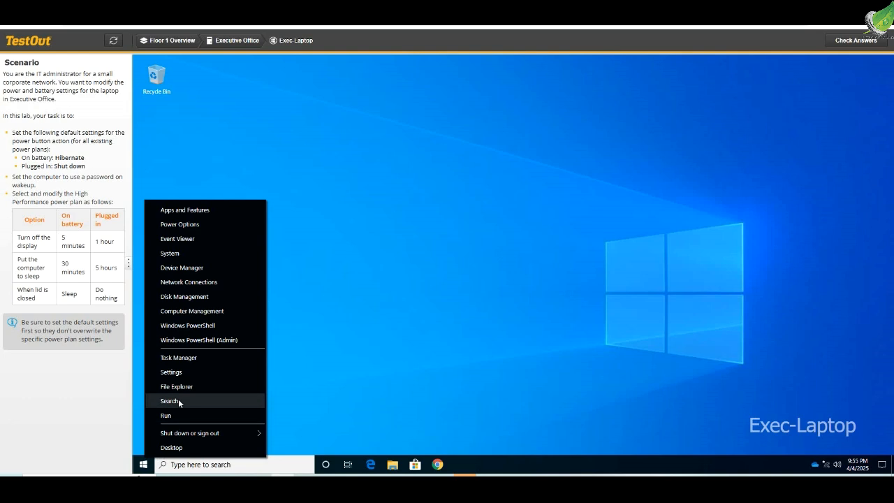
{"action": "left_click", "coordinate": [168, 225]}
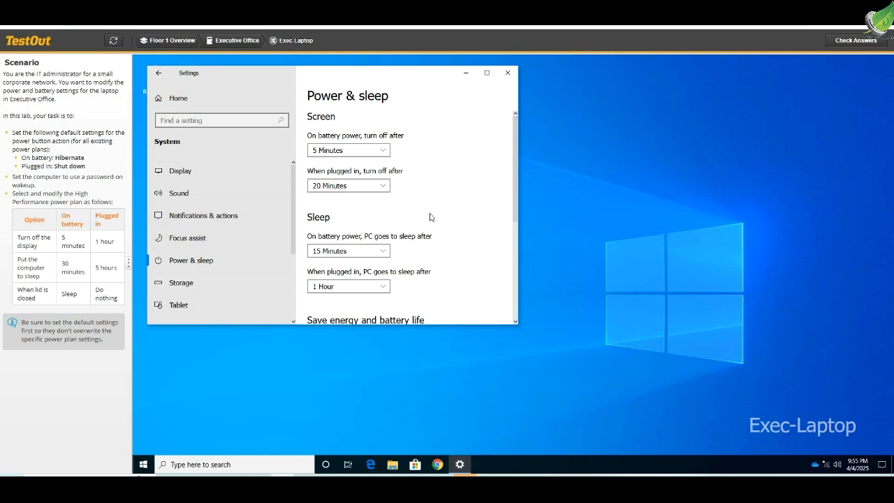
{"action": "scroll", "coordinate": [384, 220], "scroll_direction": "down", "scroll_amount": 3}
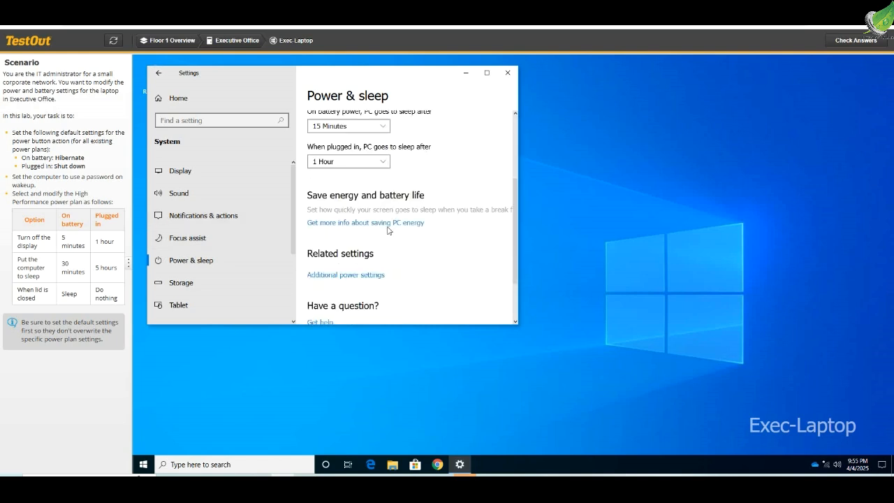
{"action": "left_click", "coordinate": [345, 280]}
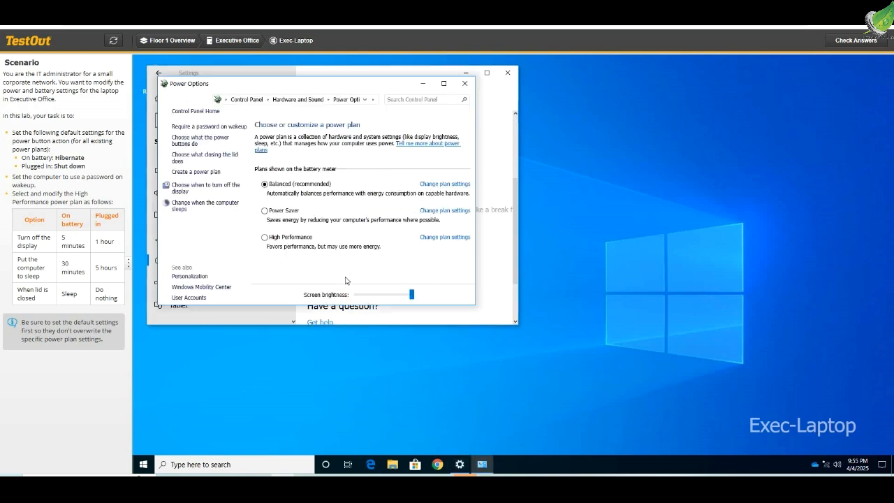
{"action": "left_click", "coordinate": [442, 85]}
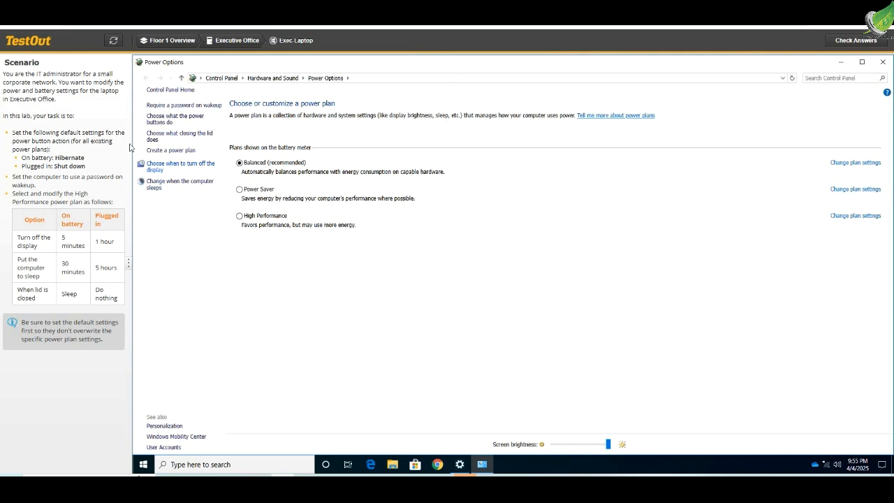
Step: Set the default power button action to Hibernate on battery and Shut down when plugged in, and save the changes
{"action": "left_click", "coordinate": [174, 120]}
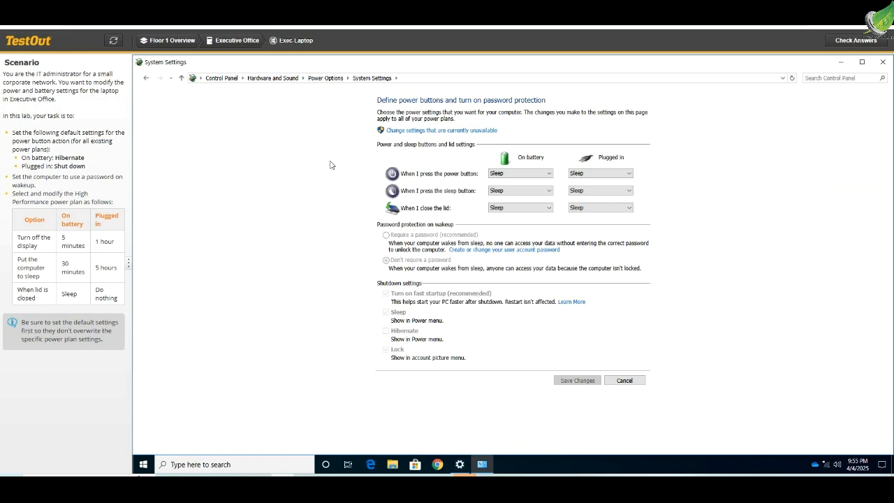
{"action": "left_click", "coordinate": [548, 174]}
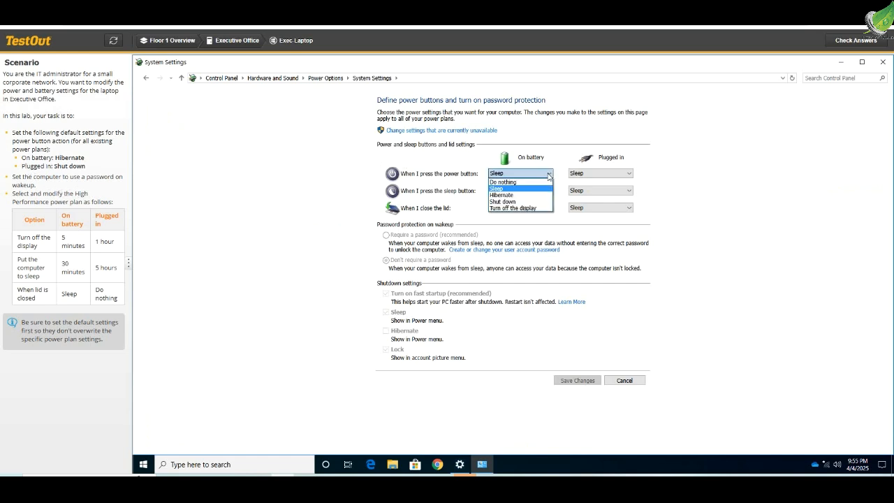
{"action": "left_click", "coordinate": [507, 195]}
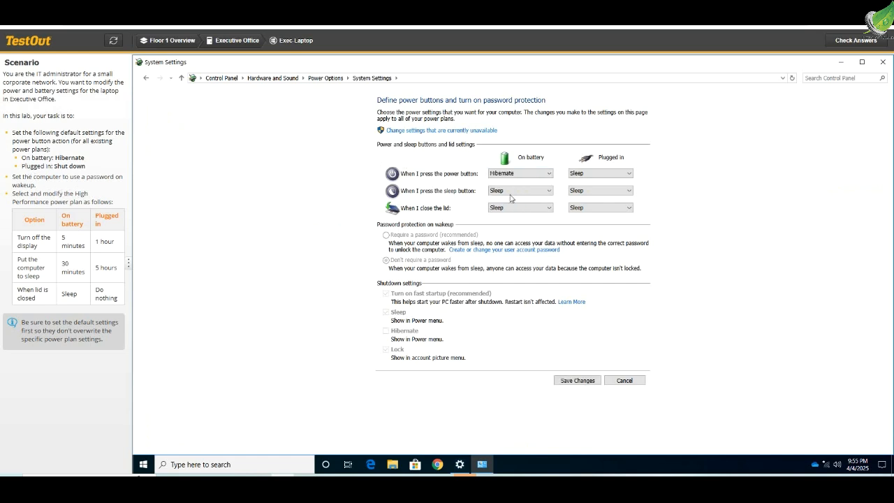
{"action": "left_click", "coordinate": [629, 174]}
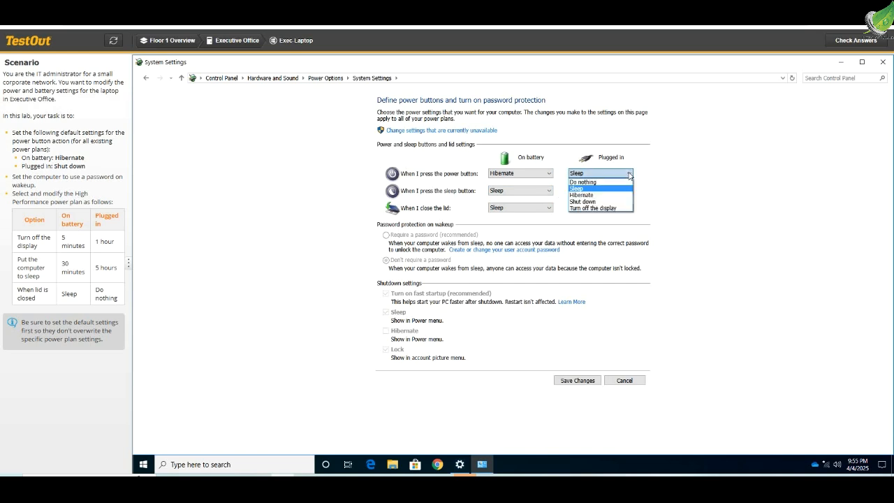
{"action": "left_click", "coordinate": [582, 202]}
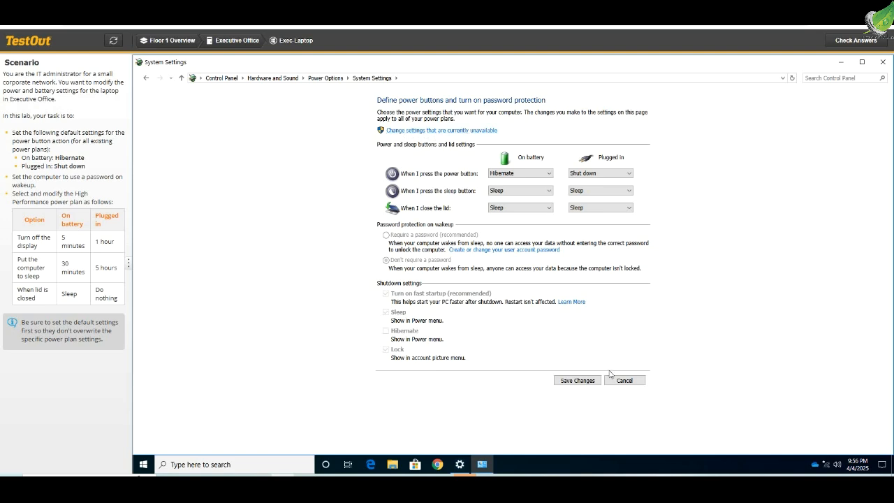
{"action": "left_click", "coordinate": [577, 380]}
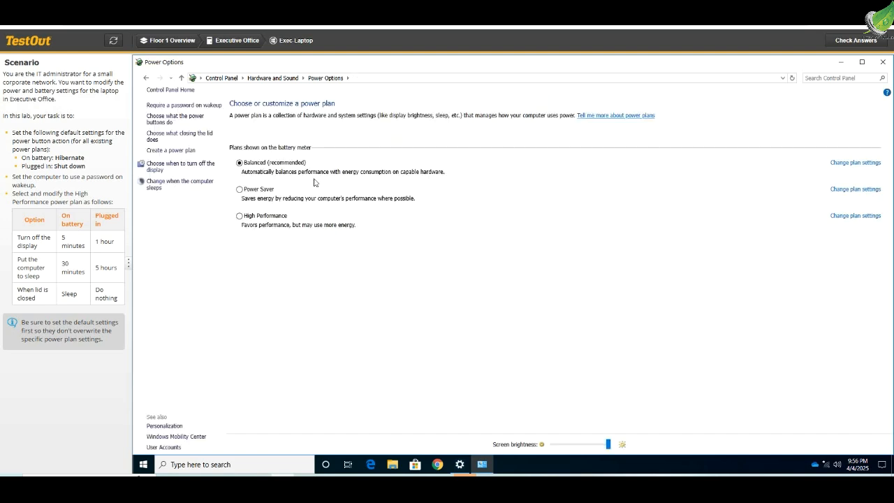
Step: Unlock the unavailable system power settings, require a password on wakeup, and save the changes
{"action": "left_click", "coordinate": [166, 118]}
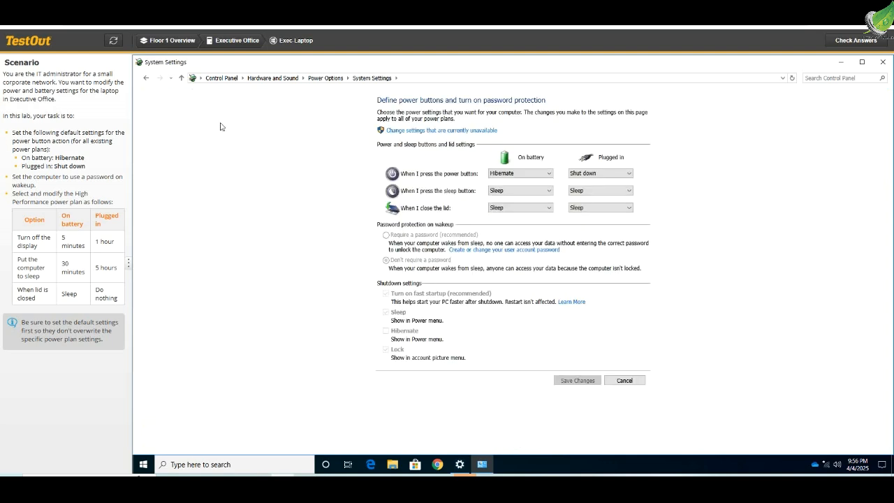
{"action": "left_click", "coordinate": [400, 134]}
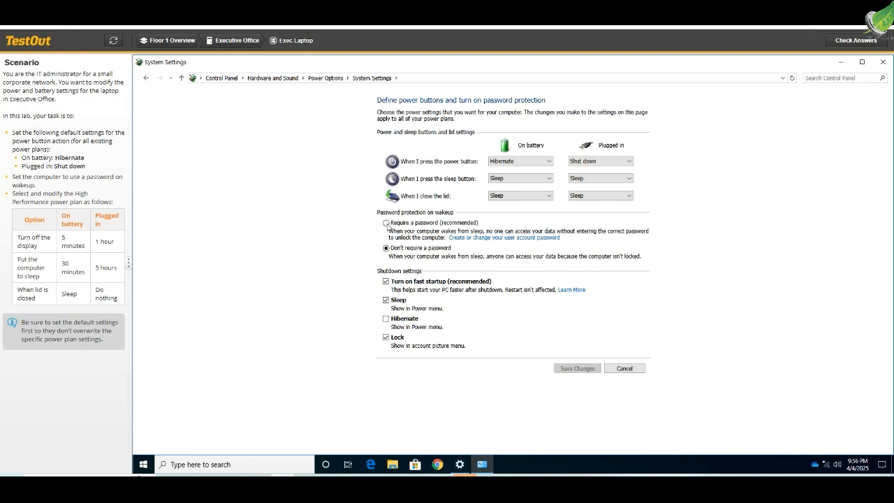
{"action": "left_click", "coordinate": [388, 224]}
{"action": "left_click", "coordinate": [574, 370]}
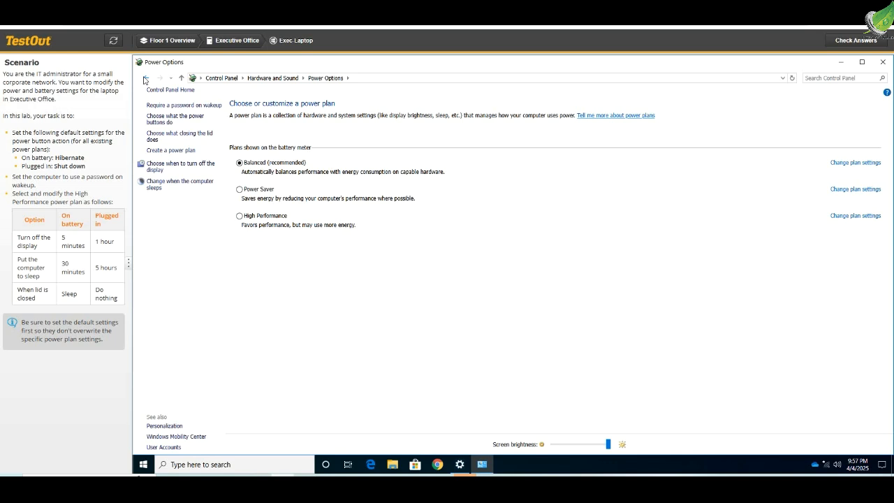
Step: Select the High Performance plan and set its display turn-off time to 5 minutes on battery and 1 hour plugged in
{"action": "left_click", "coordinate": [240, 217]}
{"action": "left_click", "coordinate": [856, 216]}
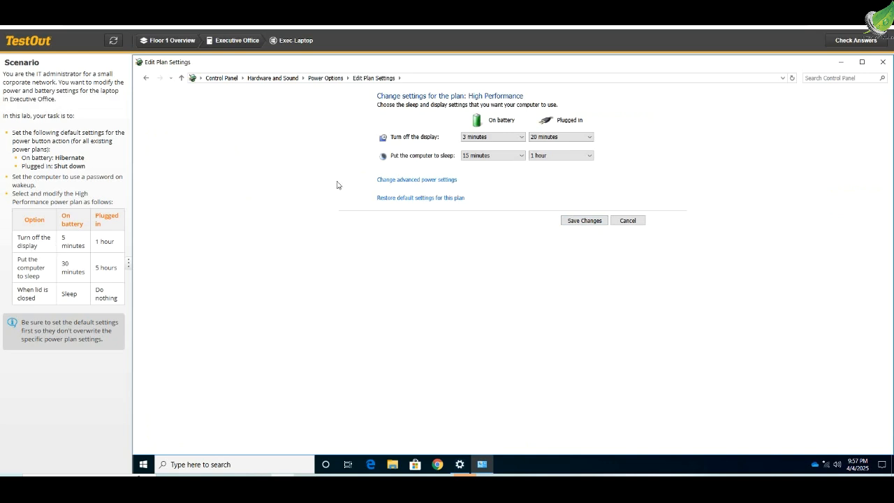
{"action": "left_click", "coordinate": [501, 139]}
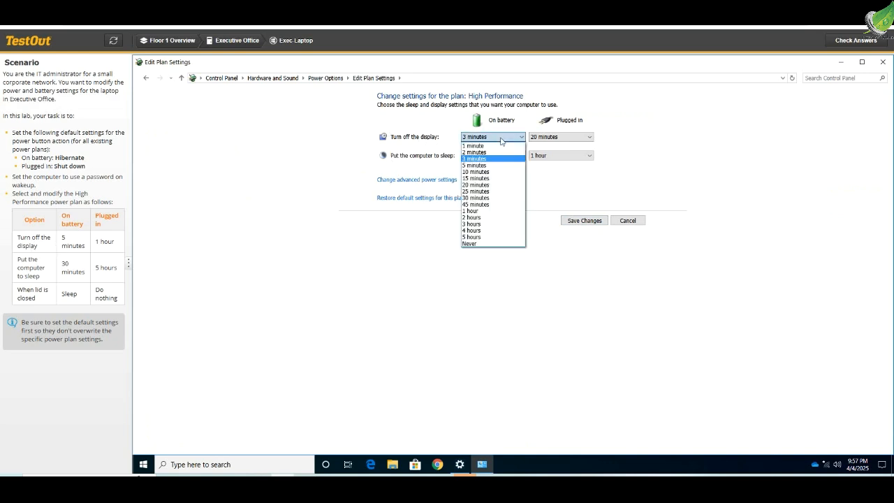
{"action": "left_click", "coordinate": [475, 170]}
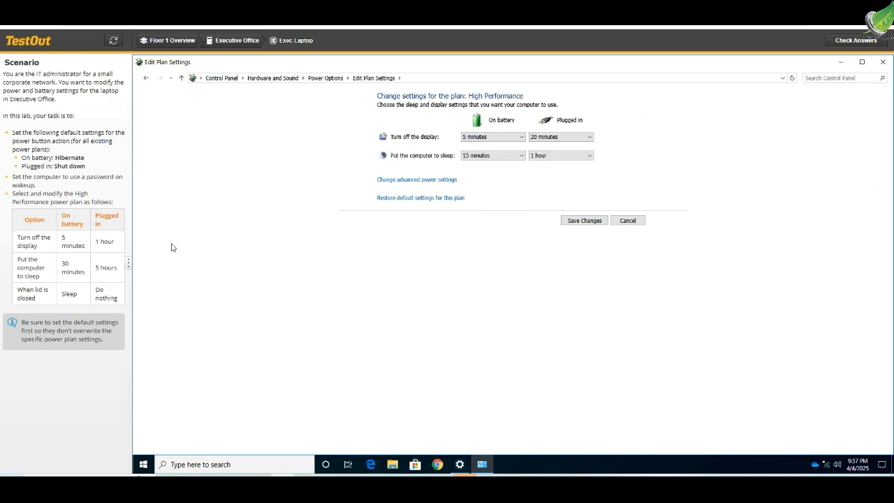
{"action": "left_click", "coordinate": [567, 140]}
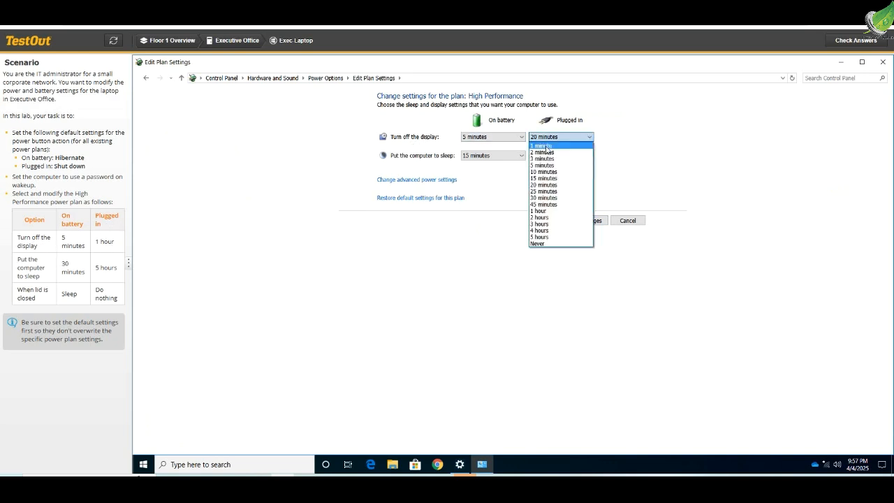
{"action": "left_click", "coordinate": [538, 210]}
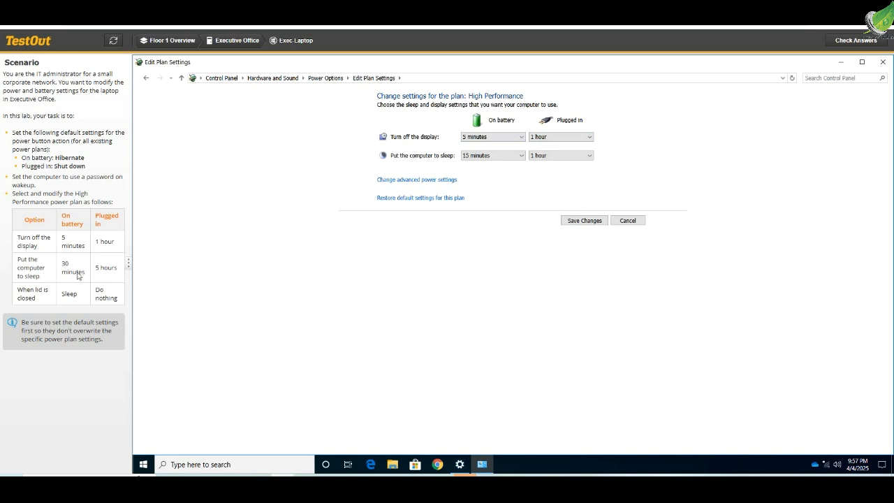
Step: Set the plan's computer sleep time to 30 minutes on battery and 5 hours plugged in, and save the changes
{"action": "left_click", "coordinate": [521, 155]}
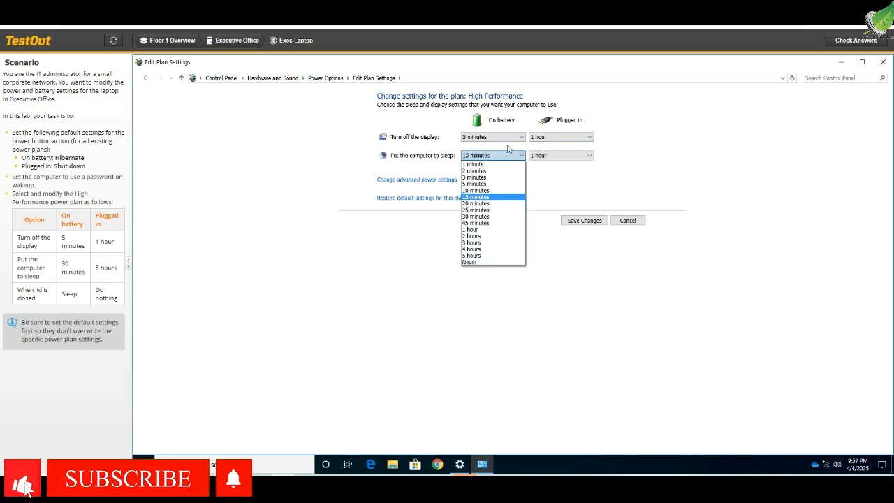
{"action": "left_click", "coordinate": [477, 217]}
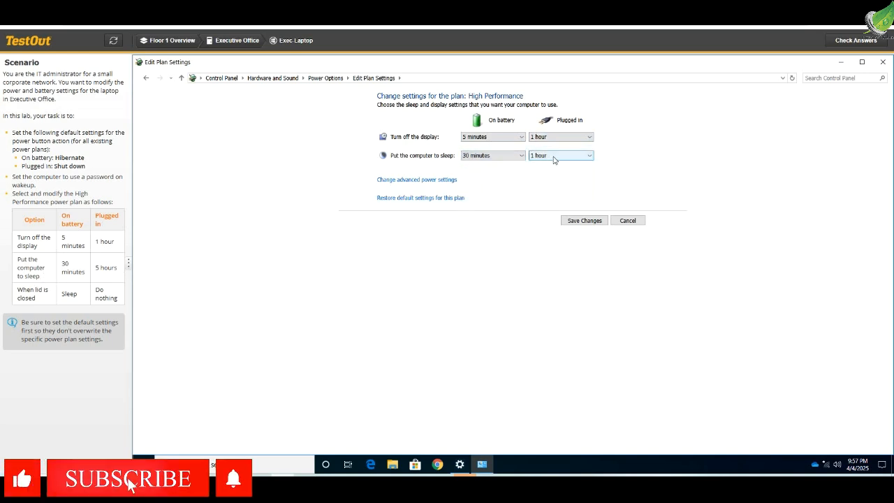
{"action": "left_click", "coordinate": [561, 155]}
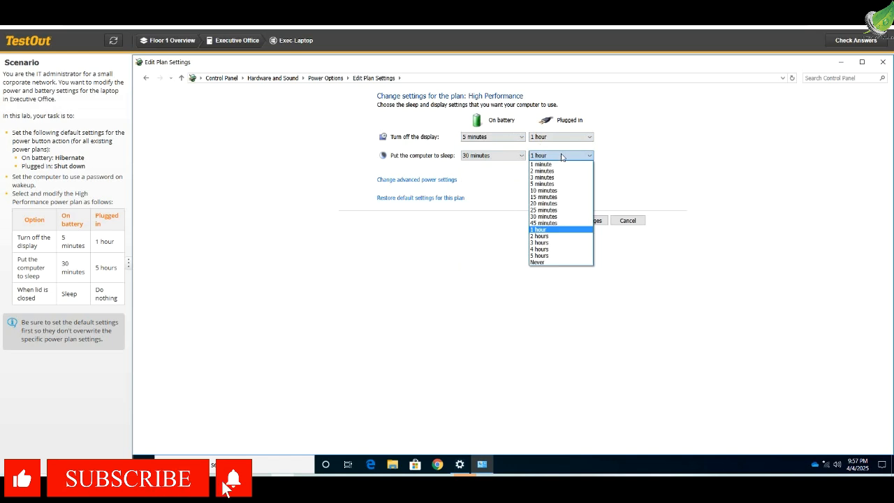
{"action": "left_click", "coordinate": [548, 256]}
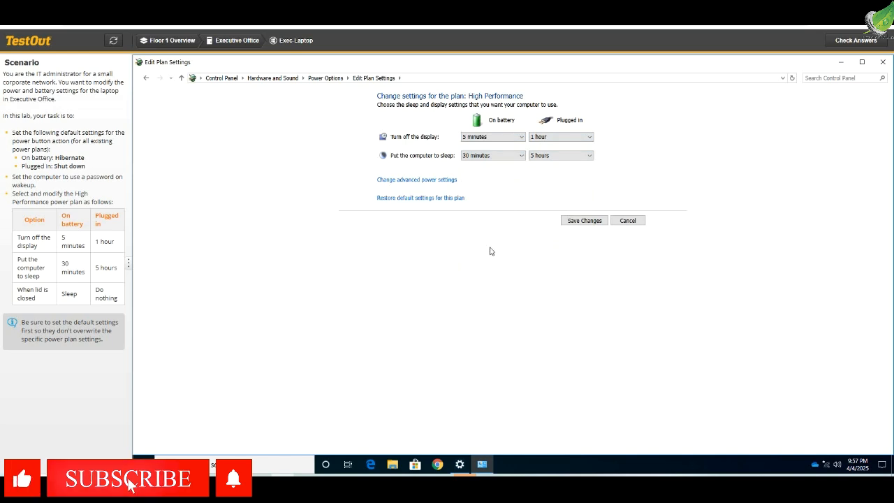
{"action": "left_click", "coordinate": [584, 220]}
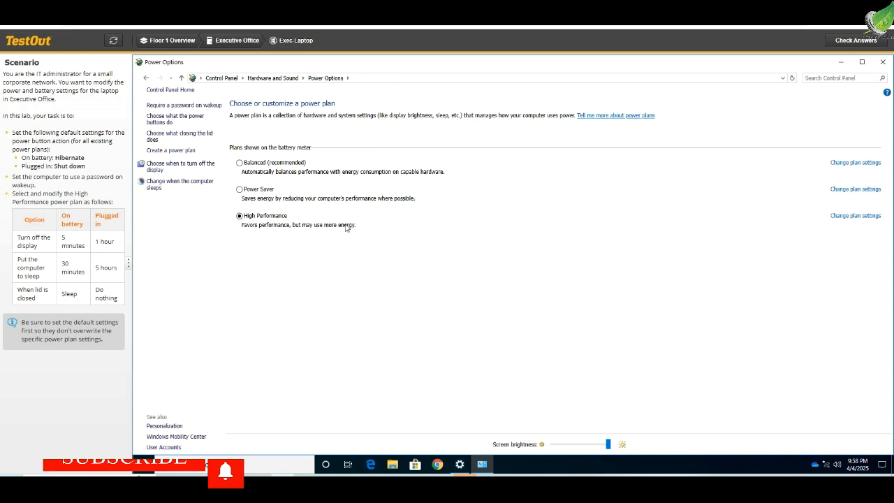
Step: Open the High Performance plan's advanced power settings and check the options under Sleep
{"action": "left_click", "coordinate": [836, 218]}
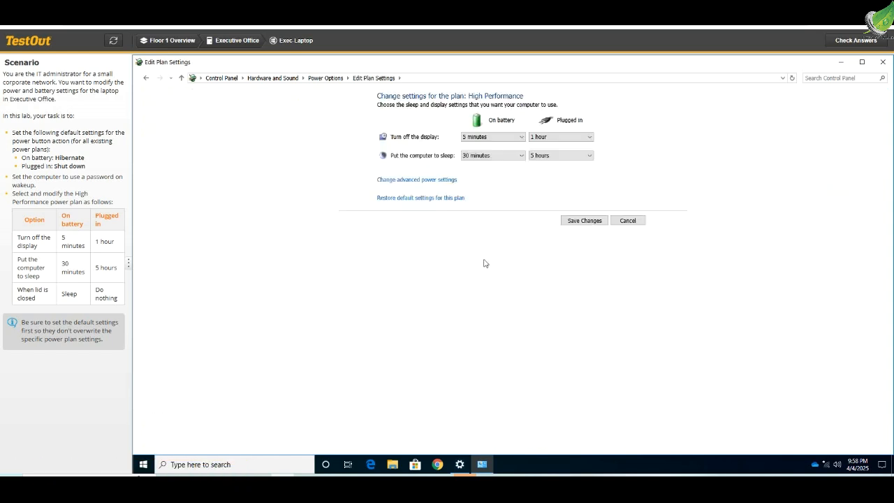
{"action": "left_click", "coordinate": [408, 182]}
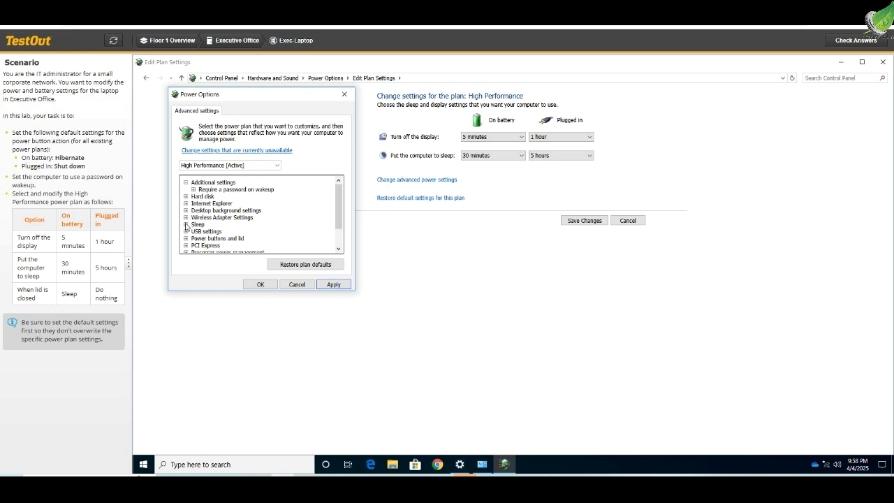
{"action": "mouse_move", "coordinate": [340, 200]}
{"action": "left_mouse_down"}
{"action": "mouse_move", "coordinate": [342, 227]}
{"action": "mouse_move", "coordinate": [343, 199]}
{"action": "left_mouse_up"}
{"action": "left_click", "coordinate": [186, 224]}
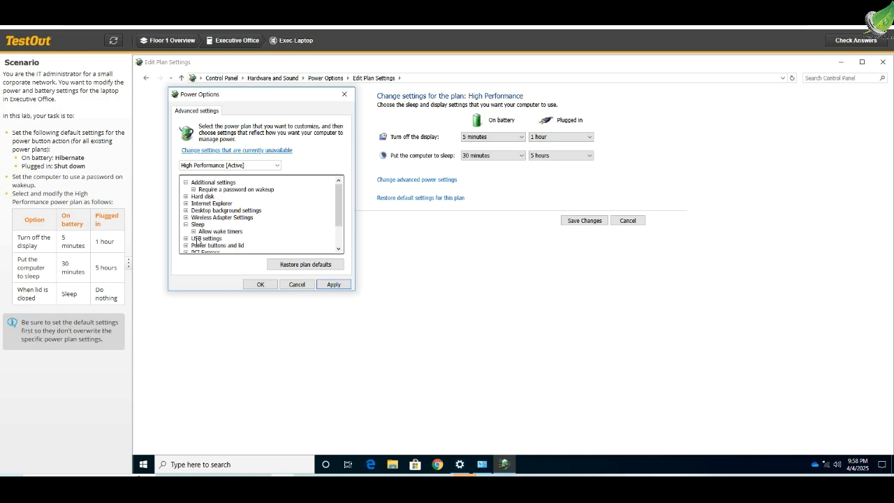
{"action": "left_click_drag", "start_coordinate": [334, 203], "coordinate": [335, 214]}
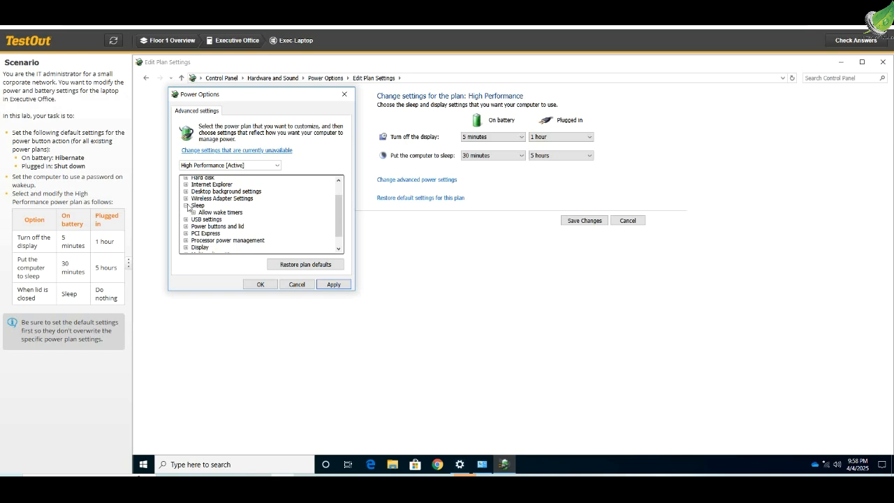
{"action": "left_click", "coordinate": [186, 206]}
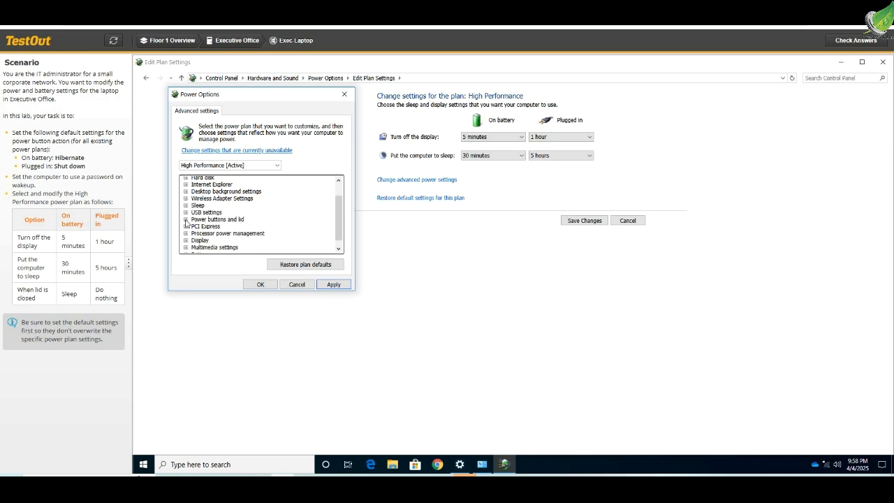
Step: Set the lid close action to Do Nothing when plugged in, and apply the advanced power settings
{"action": "left_click", "coordinate": [186, 219]}
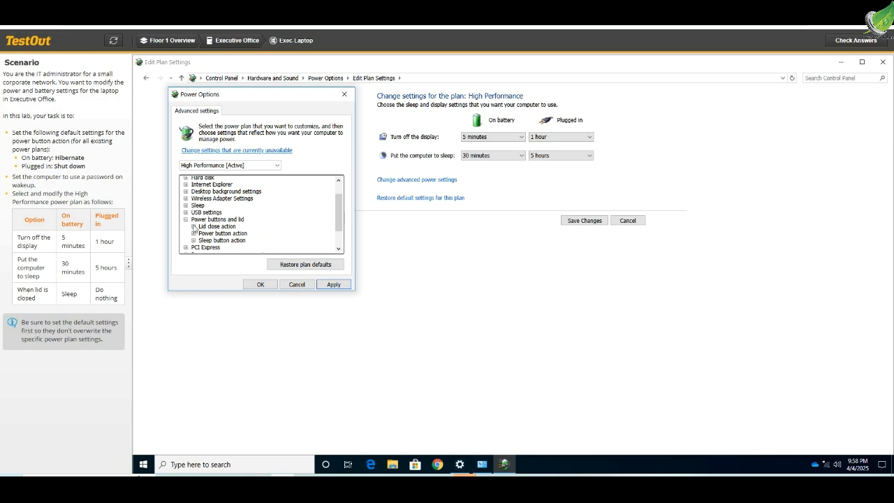
{"action": "left_click", "coordinate": [194, 226]}
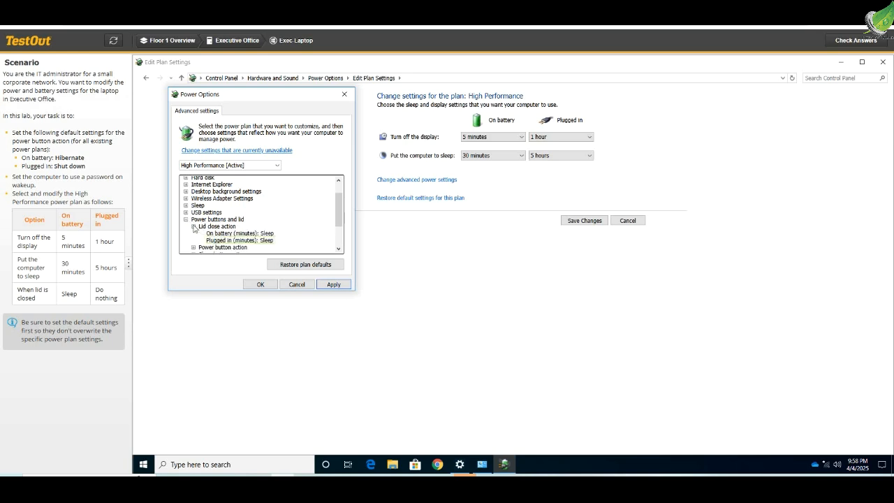
{"action": "left_click", "coordinate": [268, 241]}
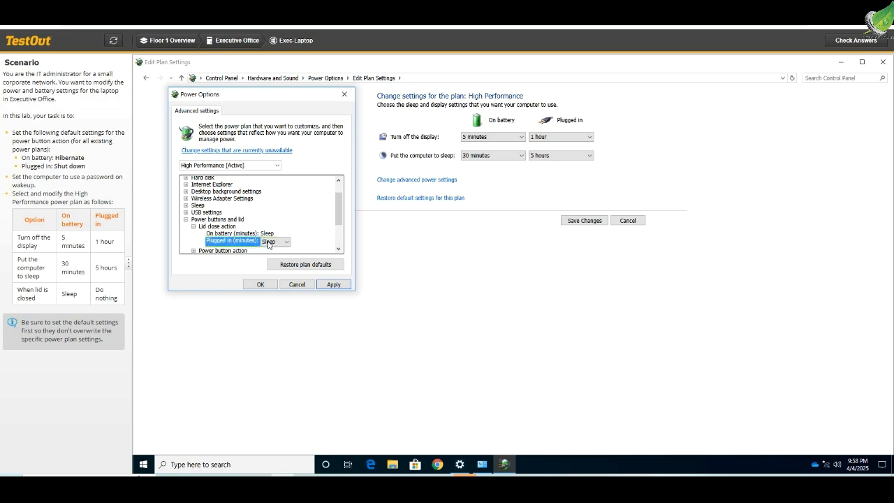
{"action": "left_click", "coordinate": [284, 243]}
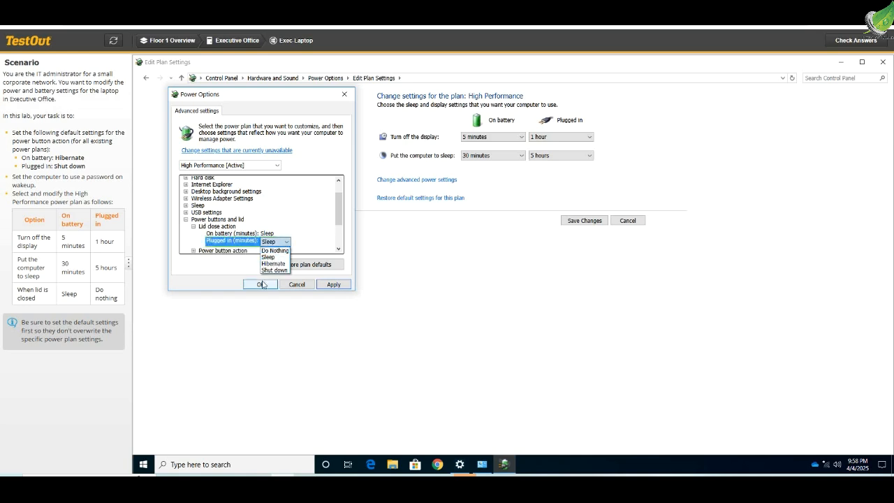
{"action": "left_click", "coordinate": [274, 250]}
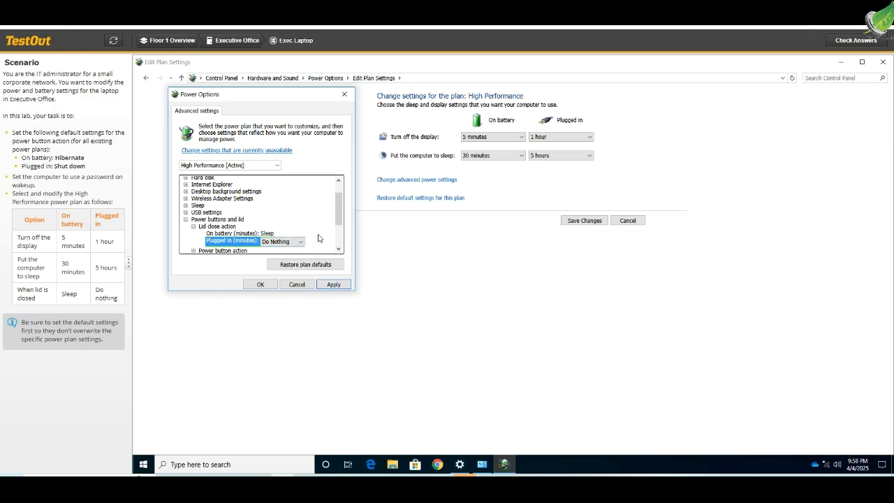
{"action": "left_click_drag", "start_coordinate": [340, 213], "coordinate": [340, 227]}
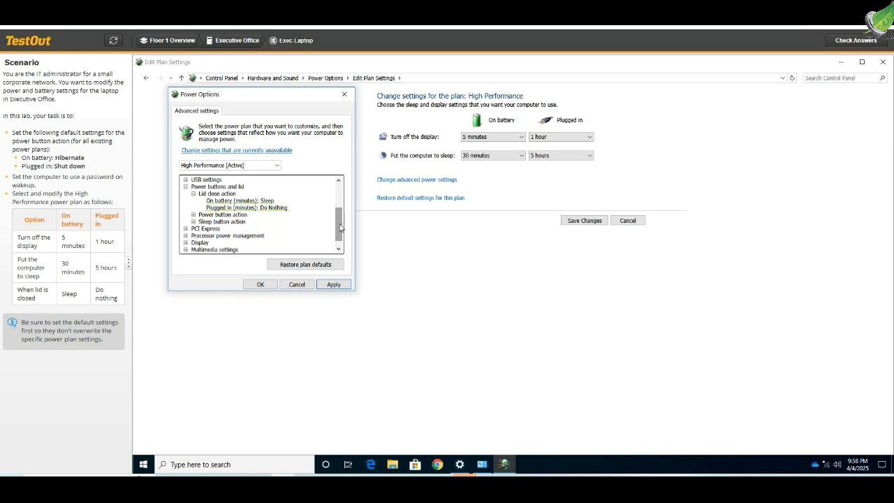
{"action": "left_click", "coordinate": [333, 284]}
{"action": "left_click", "coordinate": [260, 285]}
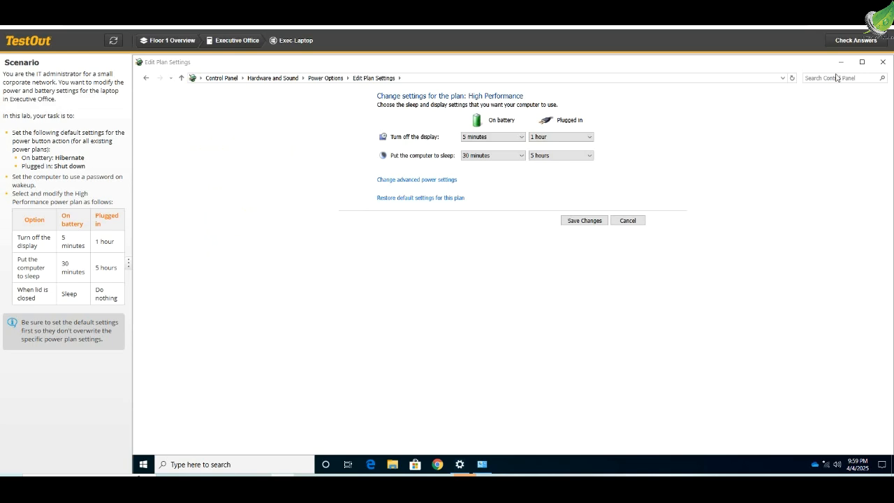
Step: Close the plan settings window, check the lab answers, and submit the lab for scoring
{"action": "left_click", "coordinate": [882, 62]}
{"action": "left_click", "coordinate": [861, 42]}
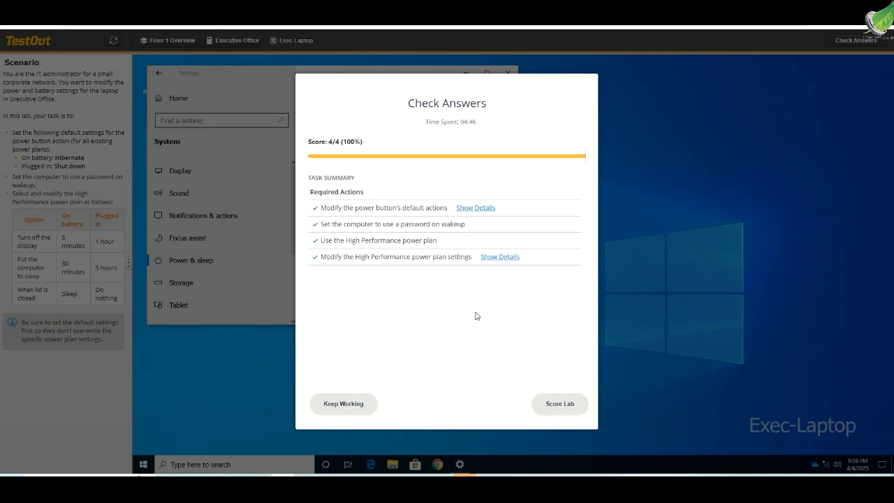
{"action": "left_click", "coordinate": [560, 404]}
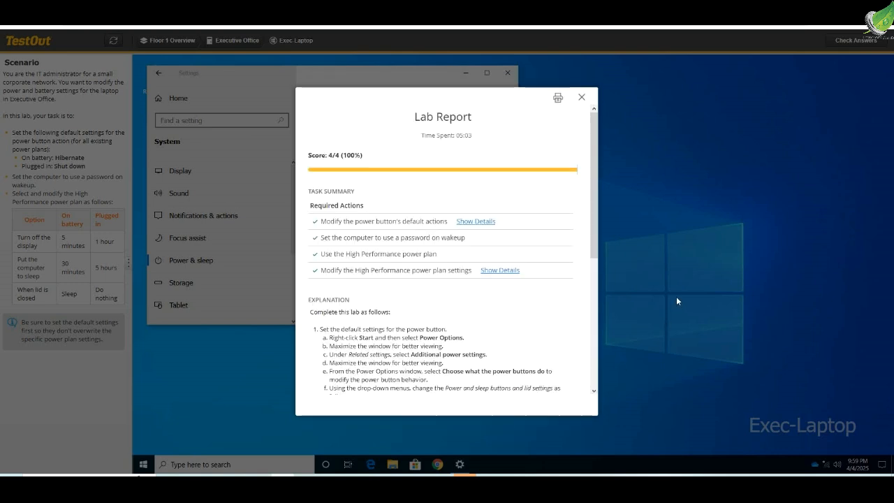